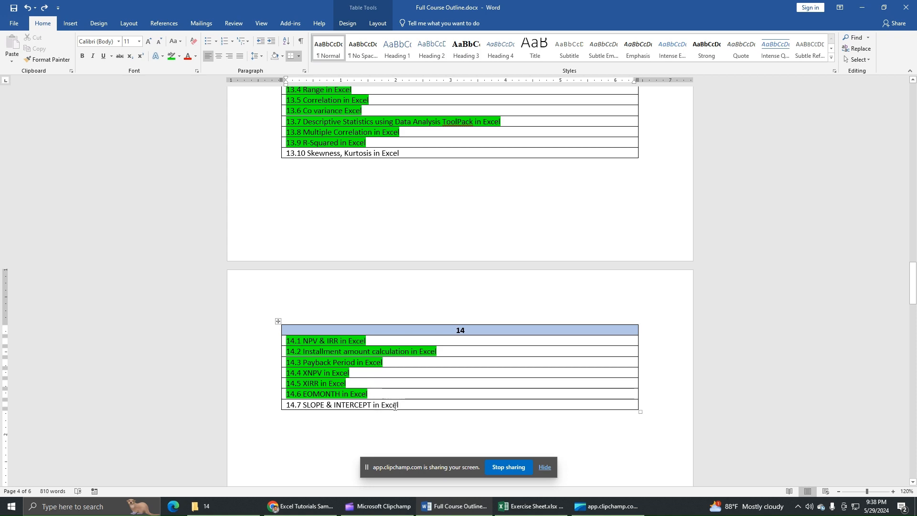
Step: Switch to the Exercise Sheet workbook in Excel and examine the hours-studied and test-score columns and the line equation y = mx + b
{"action": "left_click", "coordinate": [530, 506]}
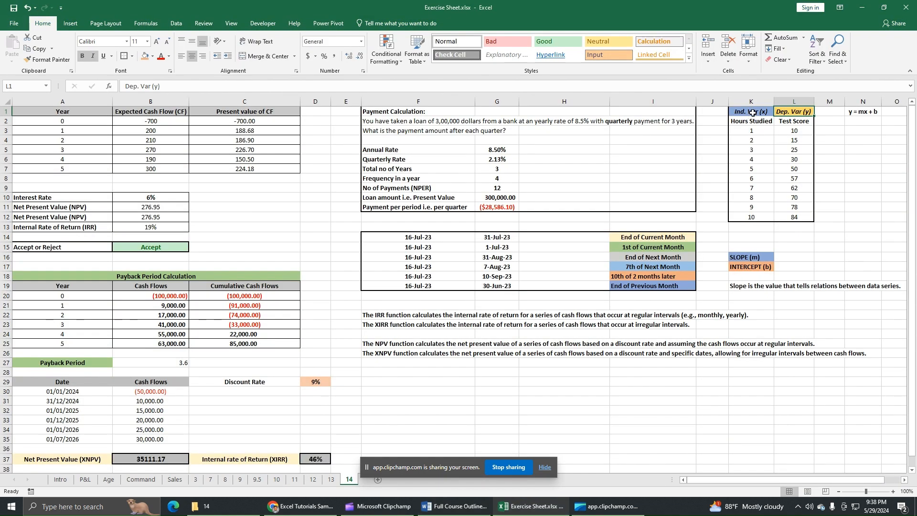
{"action": "left_click_drag", "start_coordinate": [750, 111], "coordinate": [799, 214]}
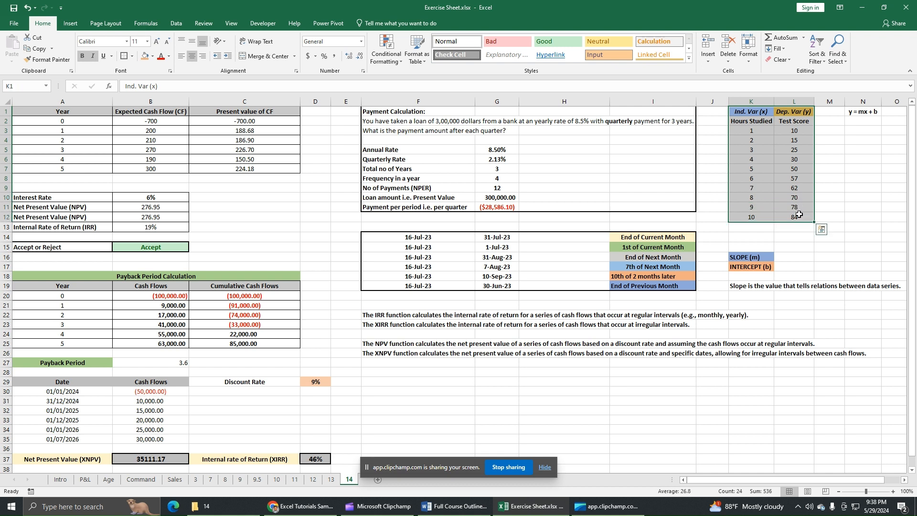
{"action": "left_click", "coordinate": [751, 117]}
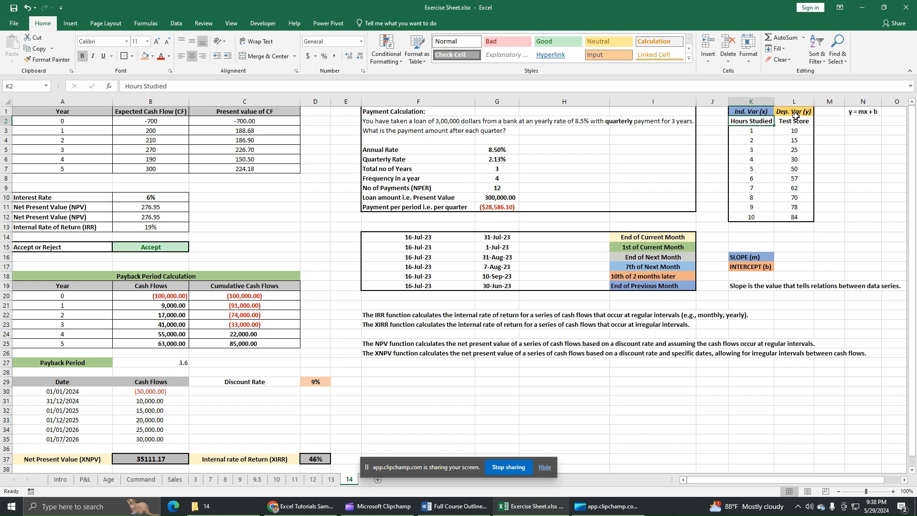
{"action": "left_click", "coordinate": [798, 120]}
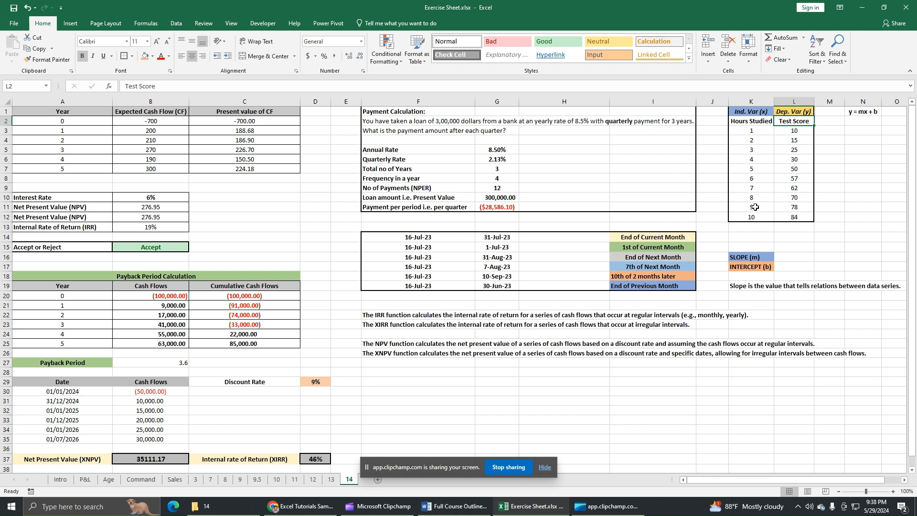
{"action": "left_click", "coordinate": [795, 141]}
{"action": "left_click", "coordinate": [793, 150]}
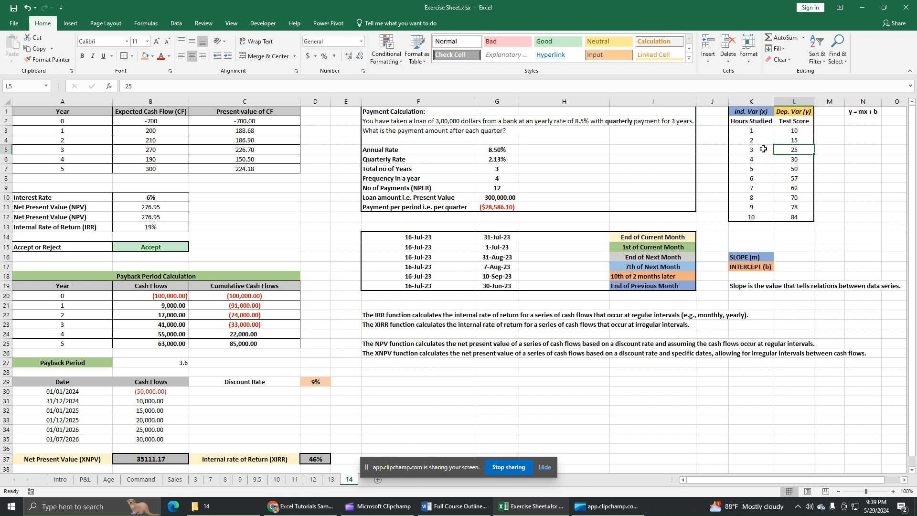
{"action": "left_click_drag", "start_coordinate": [762, 116], "coordinate": [767, 217]}
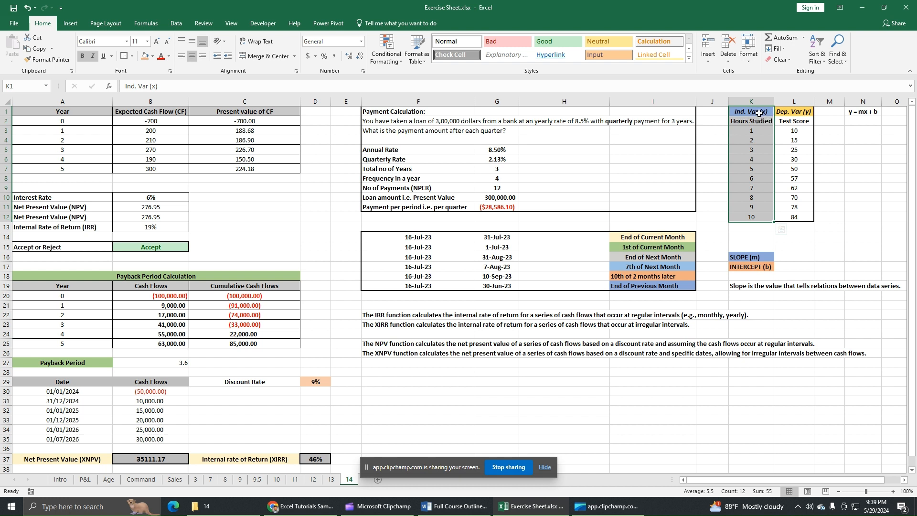
{"action": "left_click", "coordinate": [801, 123]}
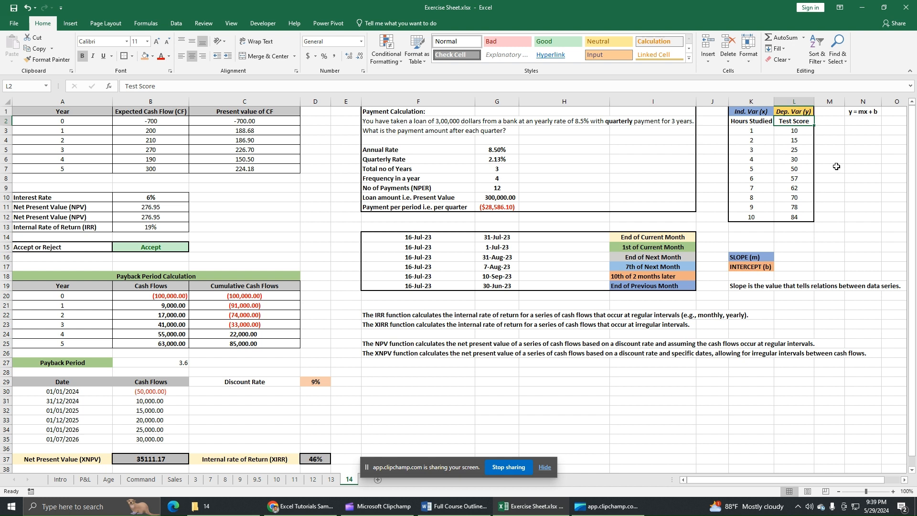
{"action": "left_click", "coordinate": [859, 113]}
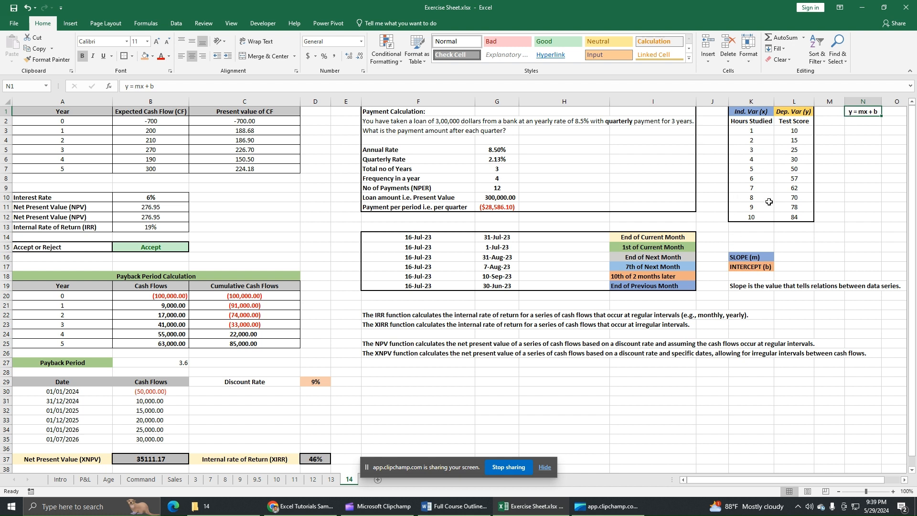
Step: Enter 11 in K13 as an additional hours-studied value below the data
{"action": "left_click", "coordinate": [763, 228]}
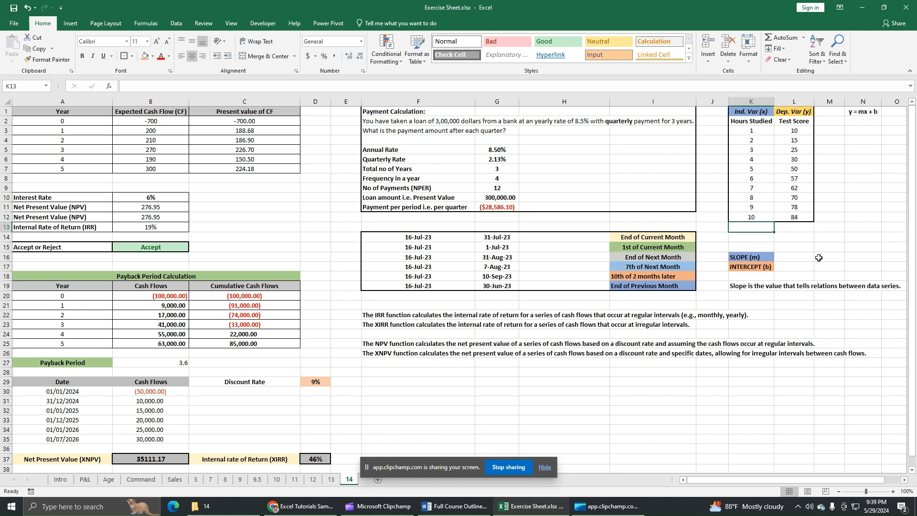
{"action": "type", "text": "11"}
{"action": "key", "text": "Return"}
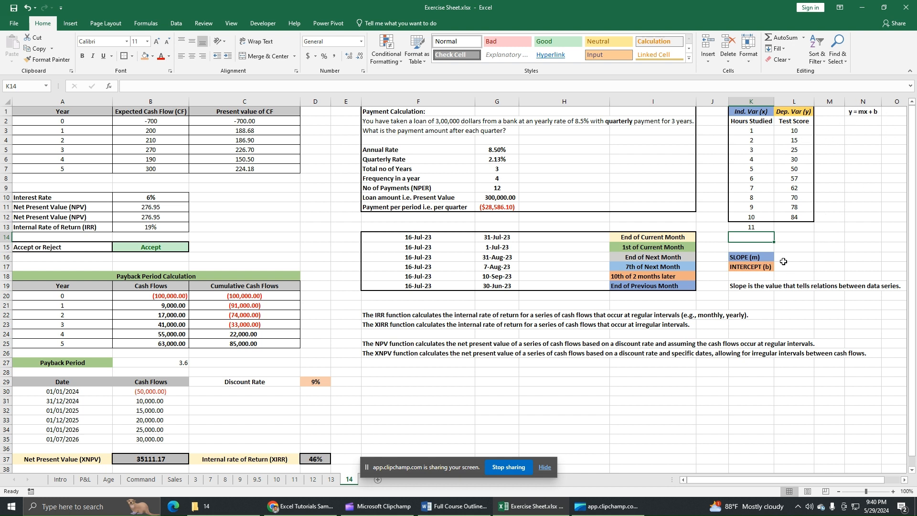
Step: Calculate the slope in L16 with =SLOPE(L3:L12,K3:K12), using test scores as known y's and hours studied as known x's
{"action": "left_click", "coordinate": [763, 258]}
{"action": "left_click", "coordinate": [804, 260]}
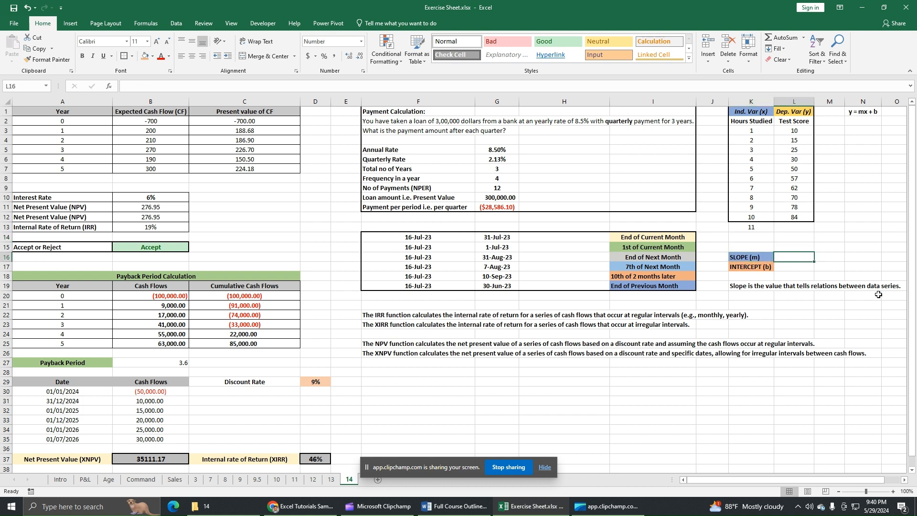
{"action": "type", "text": "=slo"}
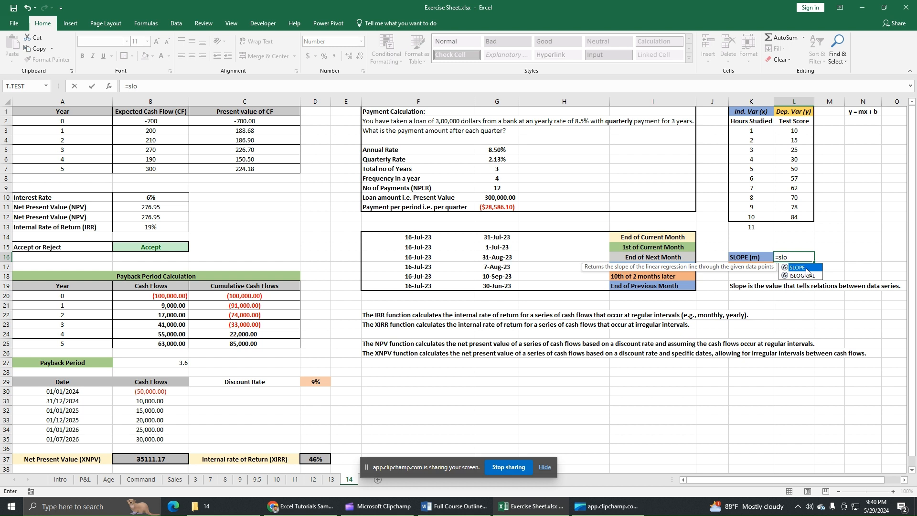
{"action": "double_click", "coordinate": [806, 268]}
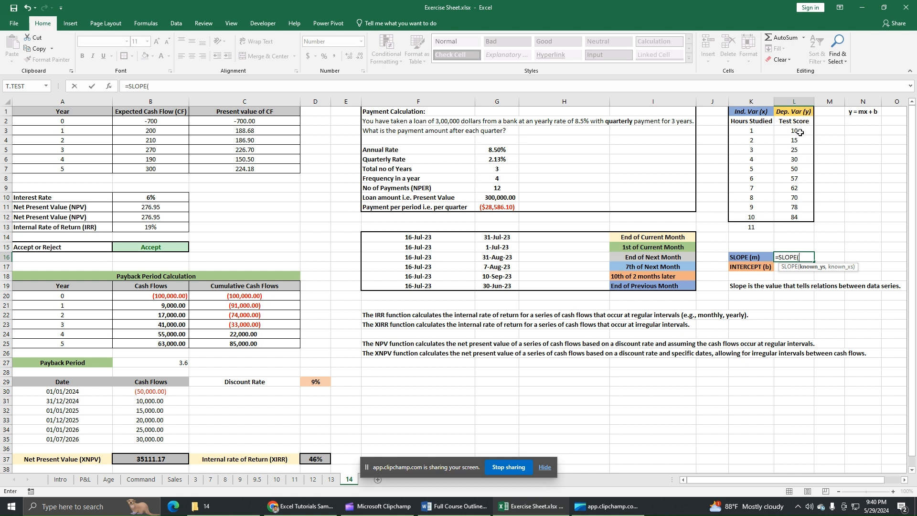
{"action": "left_click_drag", "start_coordinate": [798, 134], "coordinate": [804, 215]}
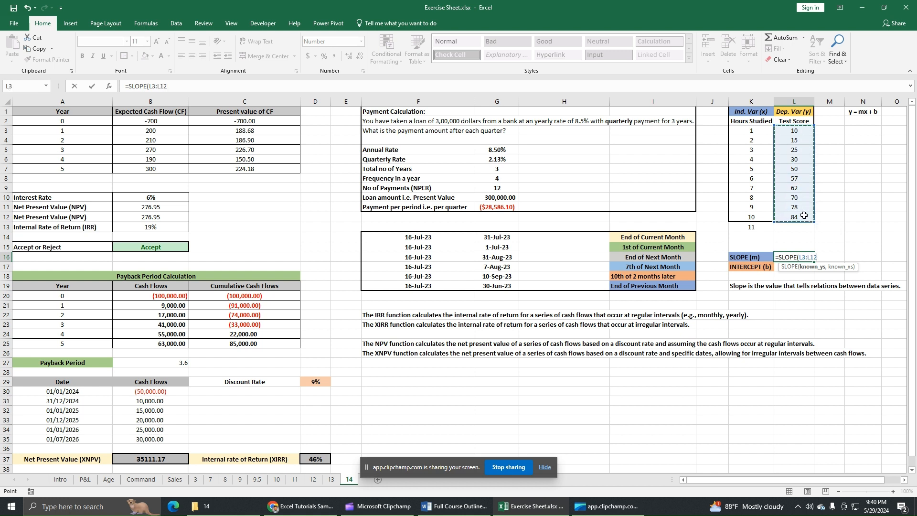
{"action": "type", "text": ","}
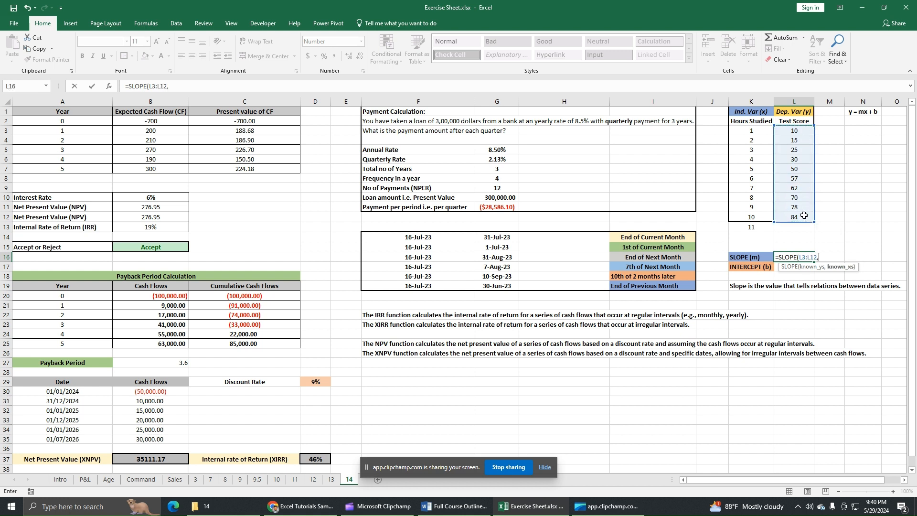
{"action": "left_click", "coordinate": [752, 130]}
{"action": "left_click_drag", "start_coordinate": [752, 131], "coordinate": [753, 218]}
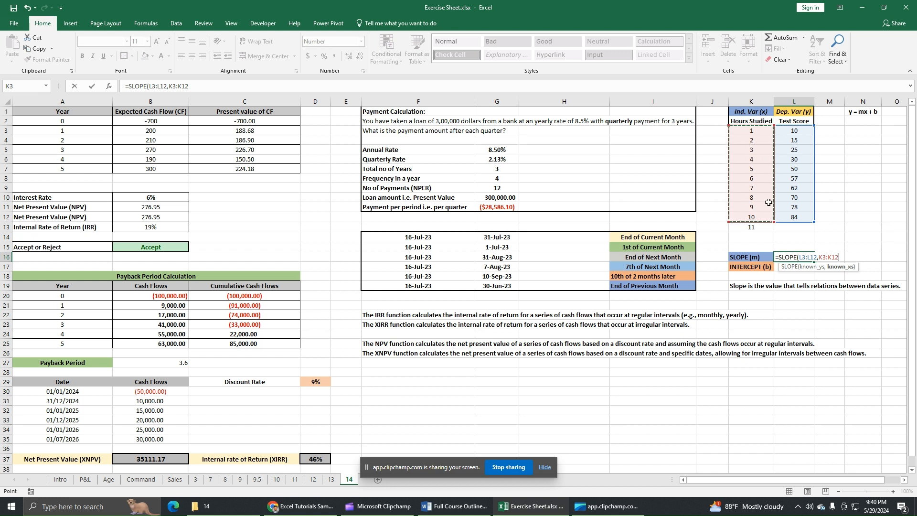
{"action": "type", "text": ")"}
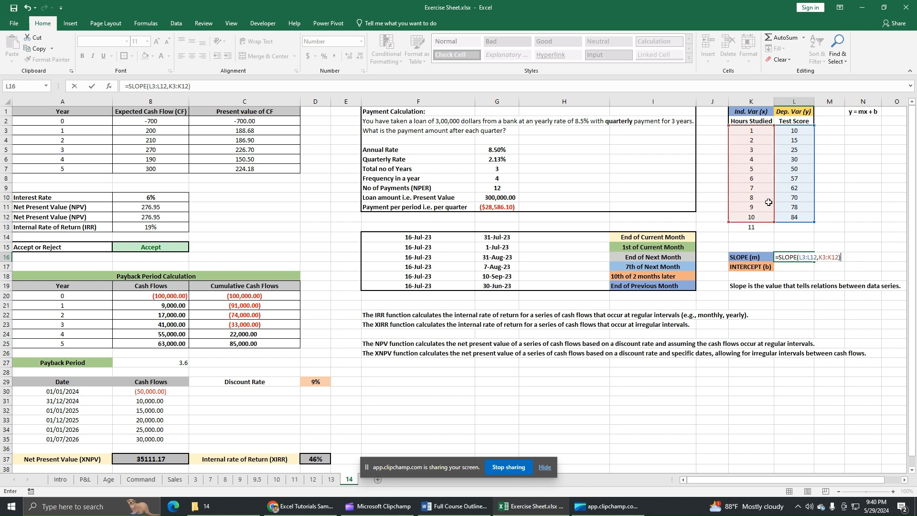
{"action": "key", "text": "Return"}
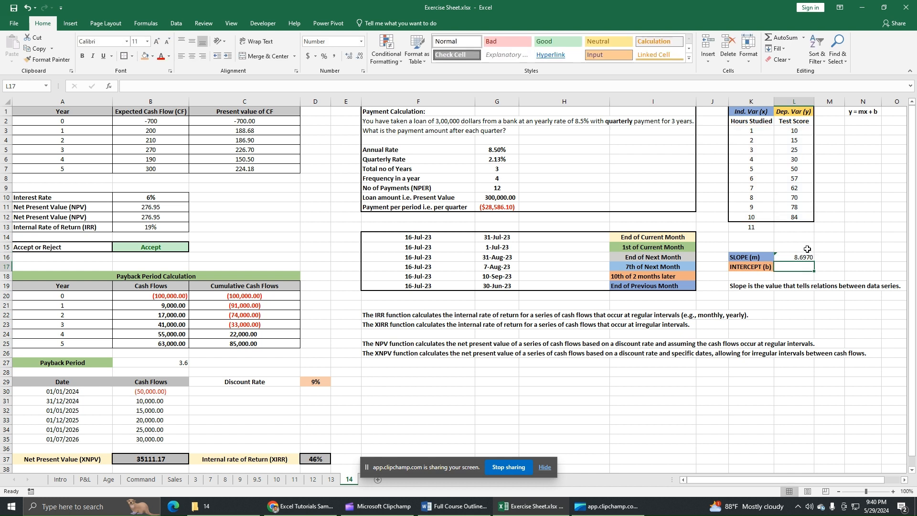
Step: Ignore the omitted-adjacent-cells error flagged on the slope formula in L16
{"action": "left_click", "coordinate": [805, 257]}
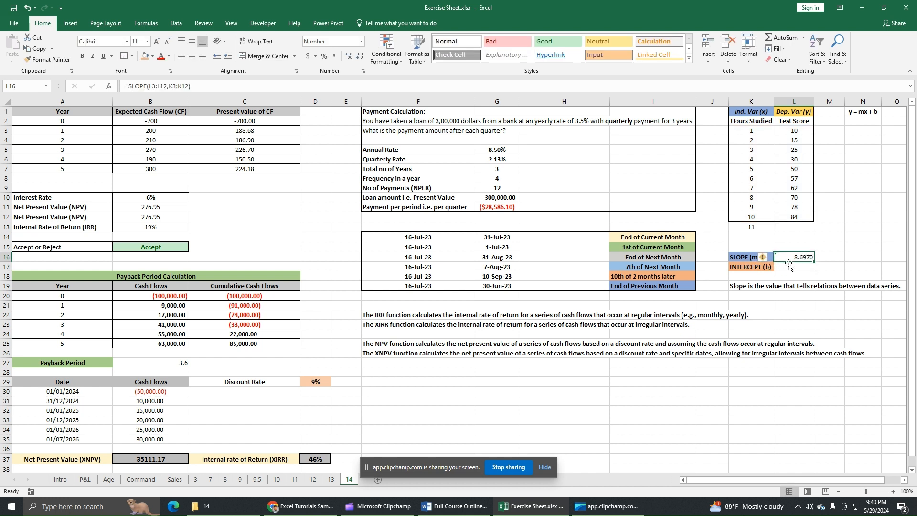
{"action": "left_click", "coordinate": [766, 259]}
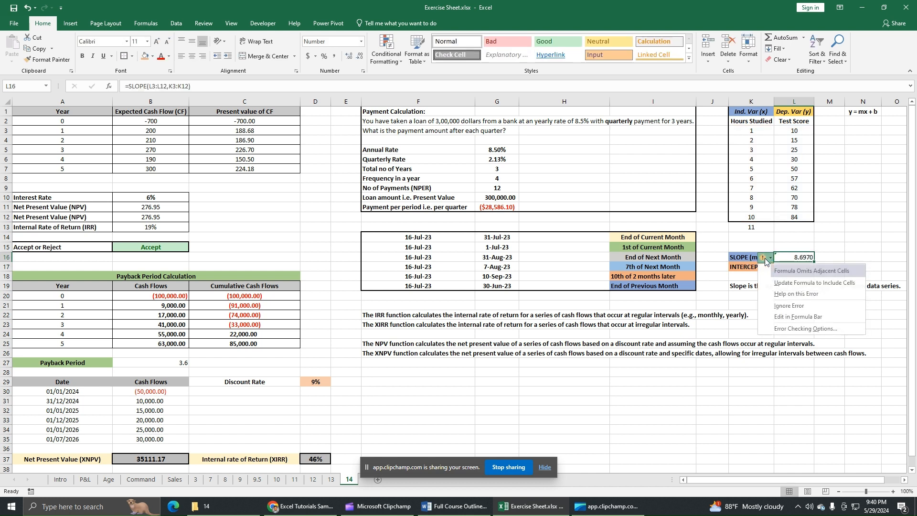
{"action": "left_click", "coordinate": [787, 306]}
Step: Calculate the intercept in L17 with =INTERCEPT(L3:L12,K3:K12) from the test scores and hours studied
{"action": "key", "text": "Return"}
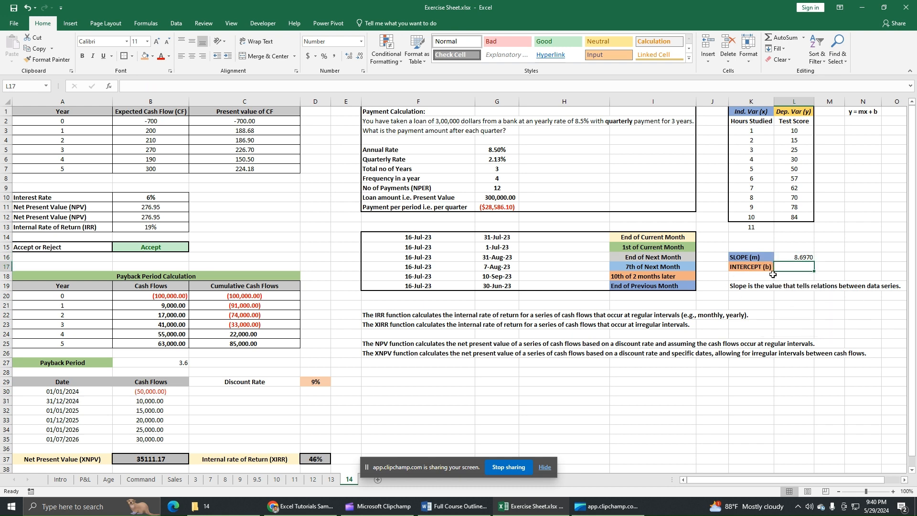
{"action": "type", "text": "=in"}
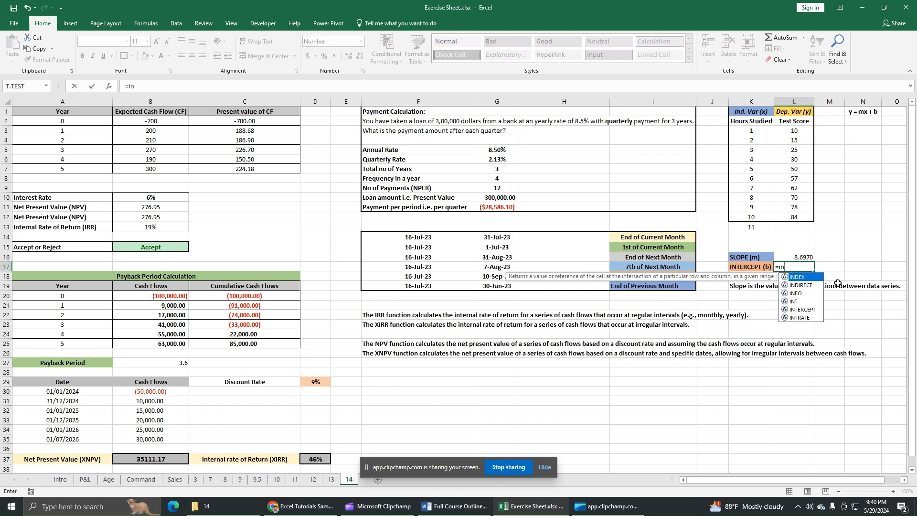
{"action": "double_click", "coordinate": [813, 310]}
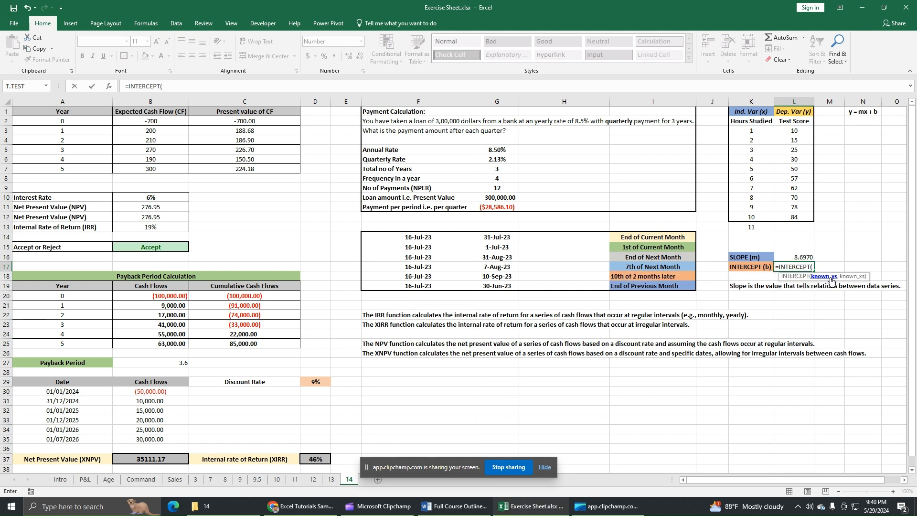
{"action": "left_click_drag", "start_coordinate": [804, 132], "coordinate": [806, 217]}
{"action": "type", "text": ","}
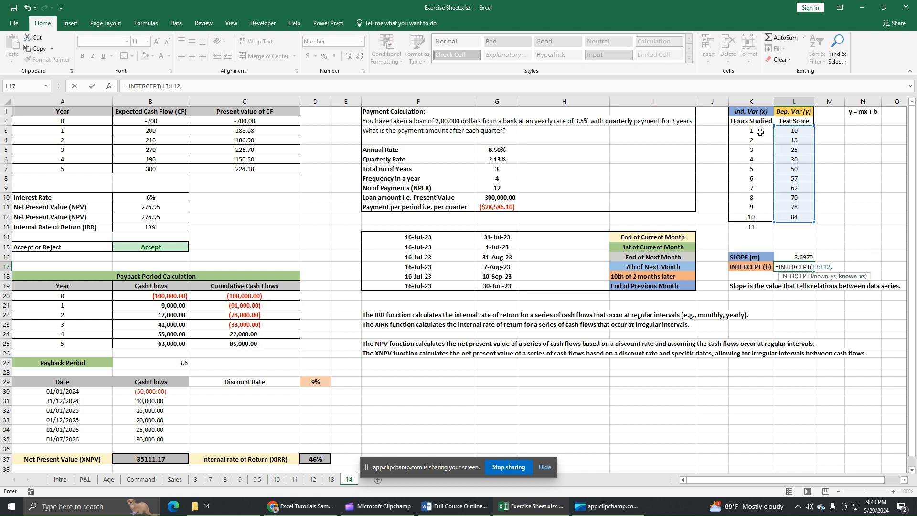
{"action": "left_click_drag", "start_coordinate": [760, 132], "coordinate": [763, 217]}
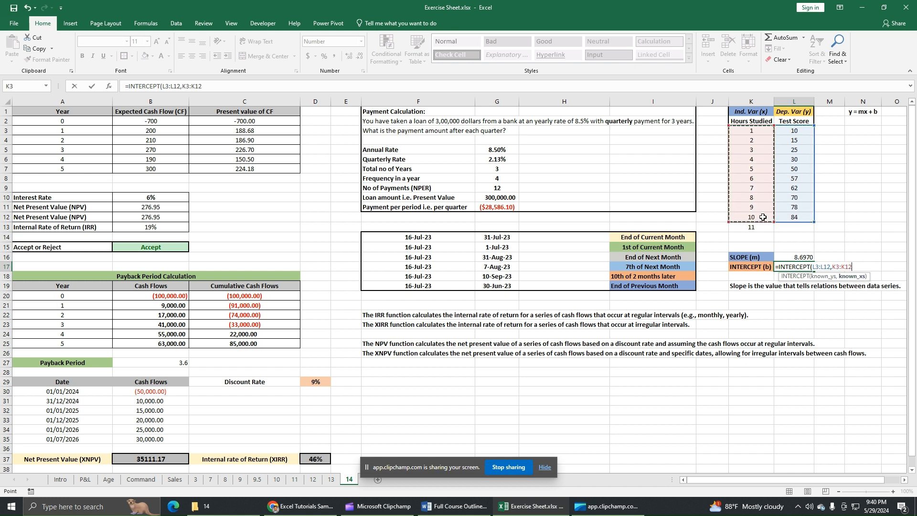
{"action": "type", "text": ")"}
{"action": "key", "text": "Return"}
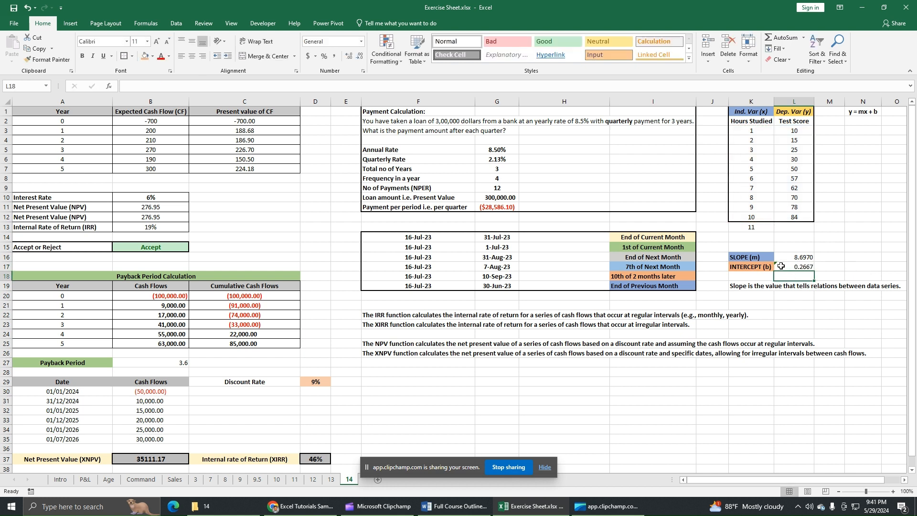
Step: Ignore the error flagged on the intercept formula in L17
{"action": "left_click", "coordinate": [780, 266]}
{"action": "left_click", "coordinate": [765, 268]}
{"action": "left_click", "coordinate": [794, 316]}
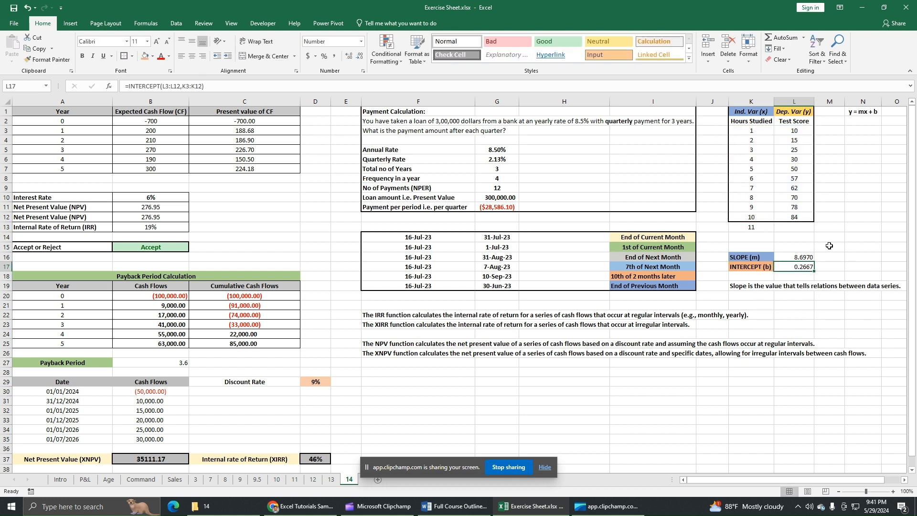
{"action": "left_click", "coordinate": [834, 241]}
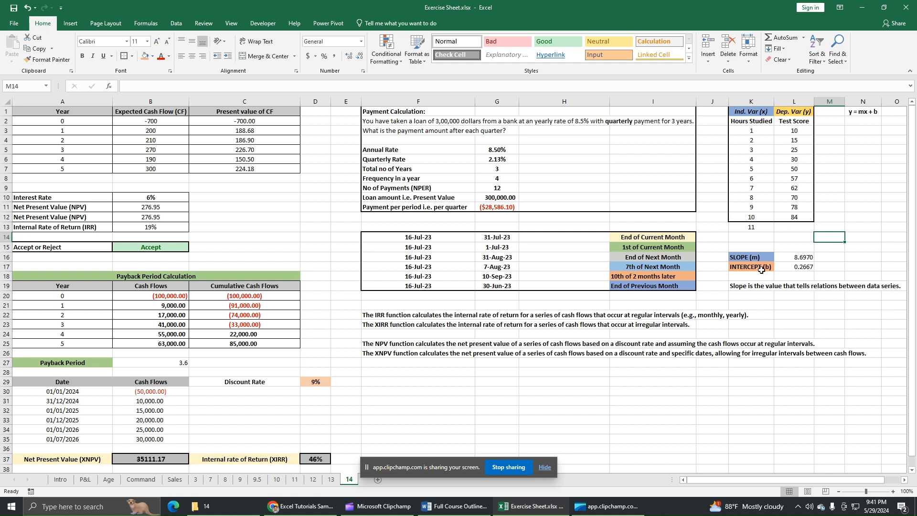
Step: Predict the test score for 11 hours in L13 with =(L16*K13)+L17, using the slope and intercept cells
{"action": "left_click", "coordinate": [792, 257]}
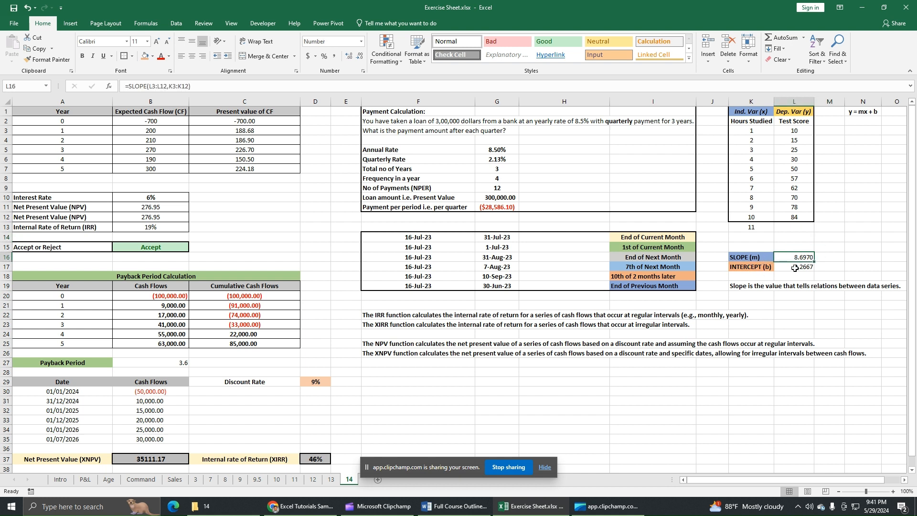
{"action": "left_click", "coordinate": [794, 266]}
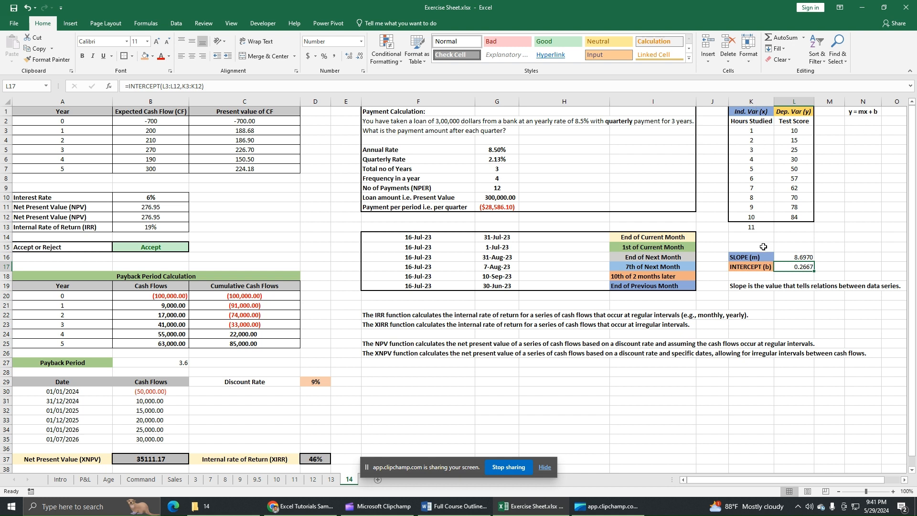
{"action": "left_click", "coordinate": [796, 231]}
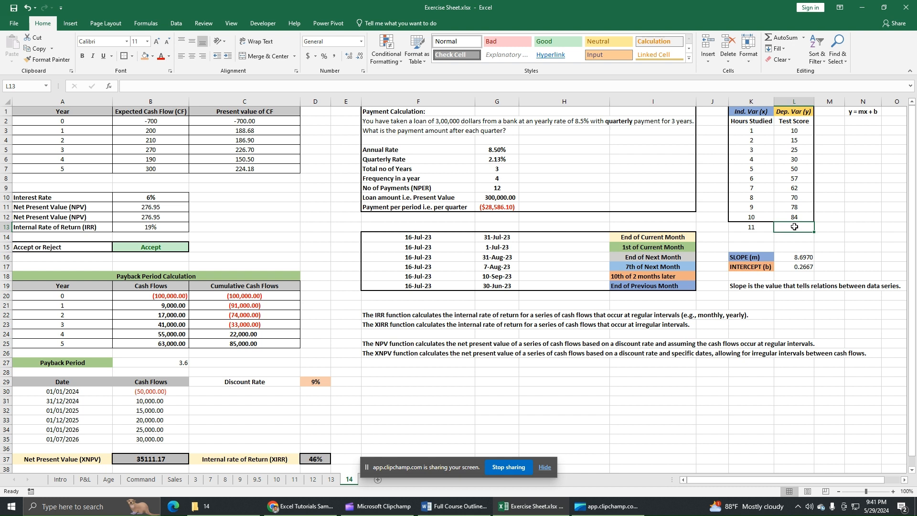
{"action": "type", "text": "="}
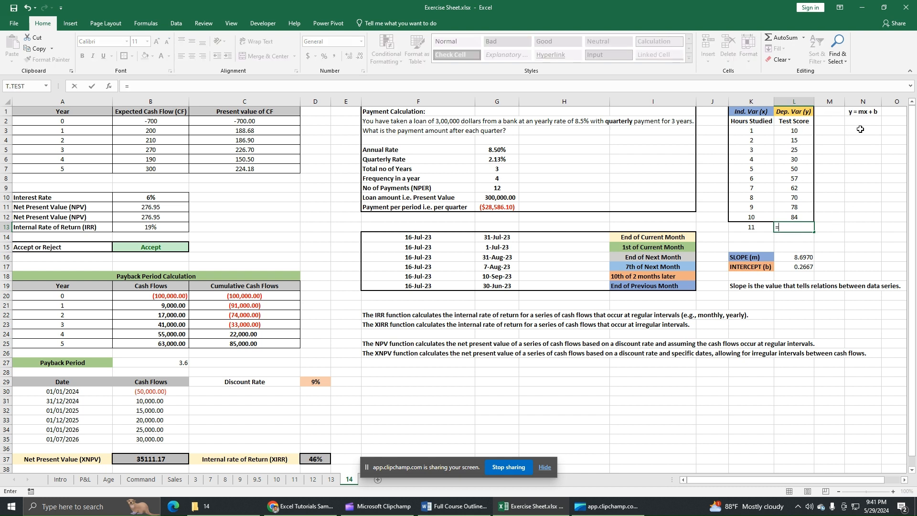
{"action": "left_click", "coordinate": [800, 258]}
{"action": "type", "text": "*"}
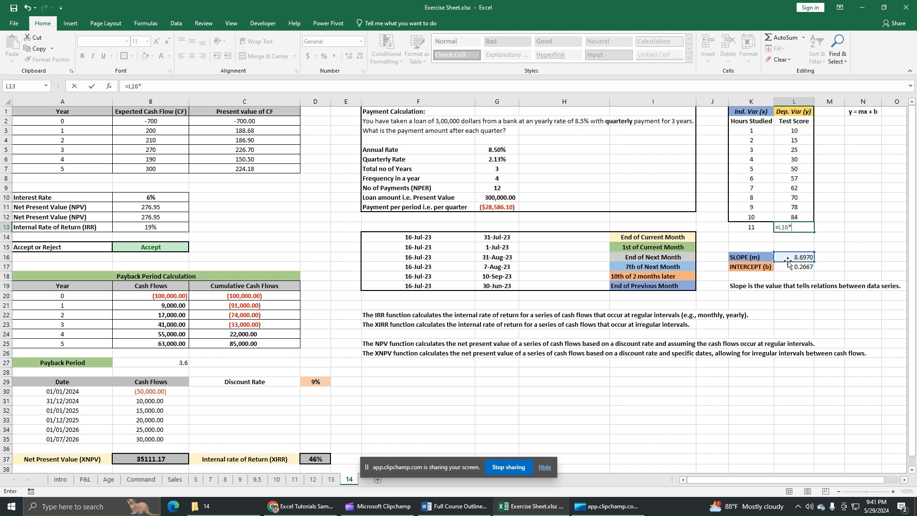
{"action": "left_click", "coordinate": [753, 227]}
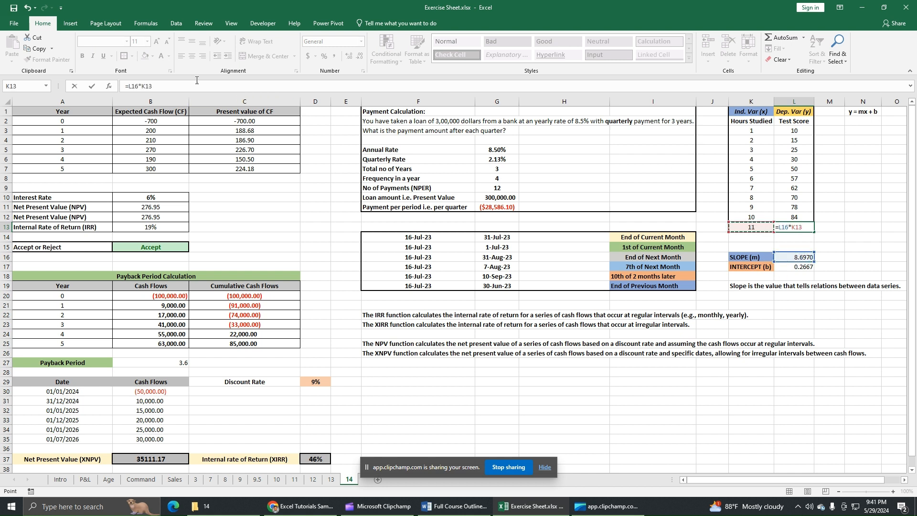
{"action": "left_click", "coordinate": [131, 85]}
{"action": "type", "text": "("}
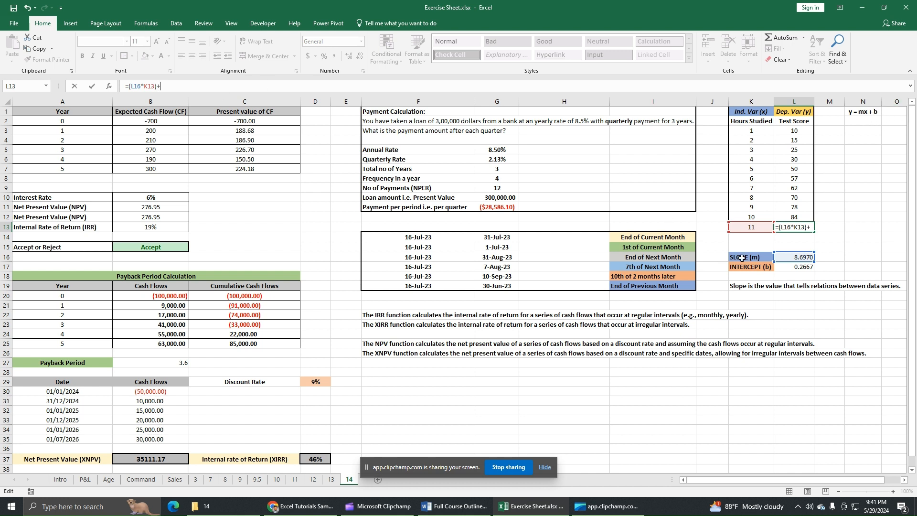
{"action": "left_click", "coordinate": [806, 268]}
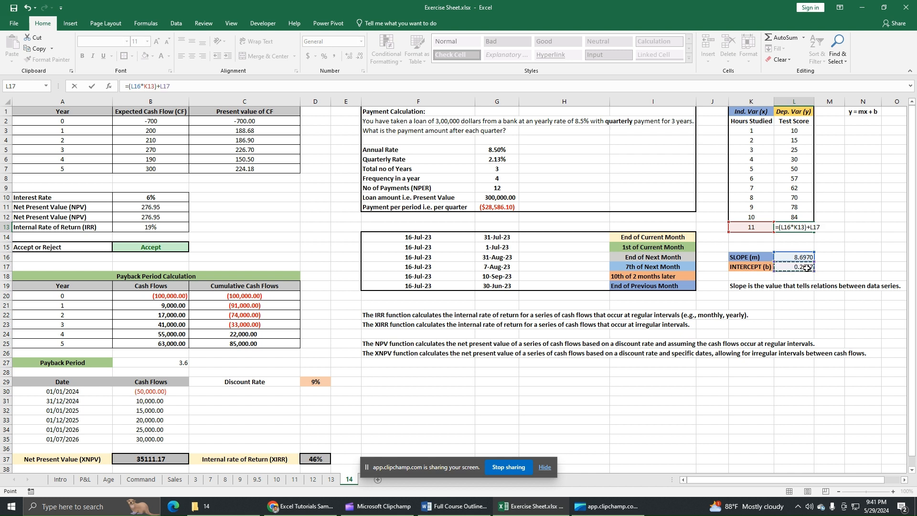
{"action": "key", "text": "Return"}
Step: Format the predicted score in L13 with no decimal places and center it in the cell
{"action": "left_click", "coordinate": [805, 228]}
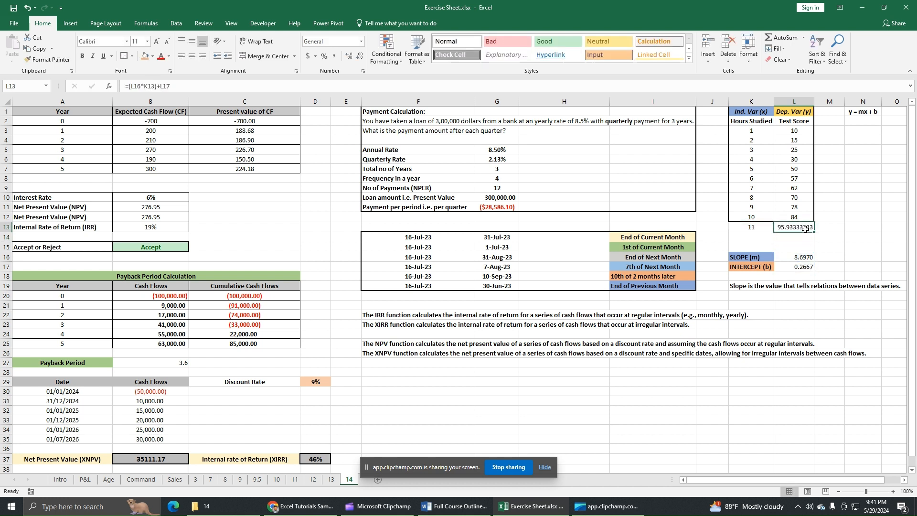
{"action": "left_click", "coordinate": [360, 57]}
{"action": "left_click", "coordinate": [360, 57]}
{"action": "left_click", "coordinate": [359, 57]}
{"action": "left_click", "coordinate": [359, 57]}
{"action": "left_click", "coordinate": [359, 57]}
{"action": "left_click", "coordinate": [359, 57]}
{"action": "left_click", "coordinate": [359, 57]}
{"action": "left_click", "coordinate": [359, 57]}
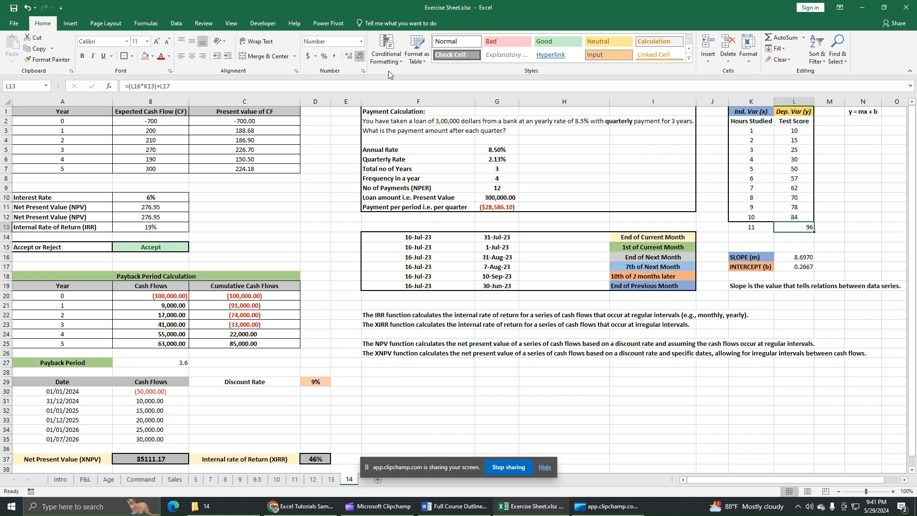
{"action": "left_click", "coordinate": [196, 59]}
Step: Insert a markers-only scatter chart from K1:L13 and move it slightly upward on the sheet
{"action": "mouse_move", "coordinate": [756, 115]}
{"action": "left_mouse_down"}
{"action": "mouse_move", "coordinate": [790, 125]}
{"action": "mouse_move", "coordinate": [796, 228]}
{"action": "left_mouse_up"}
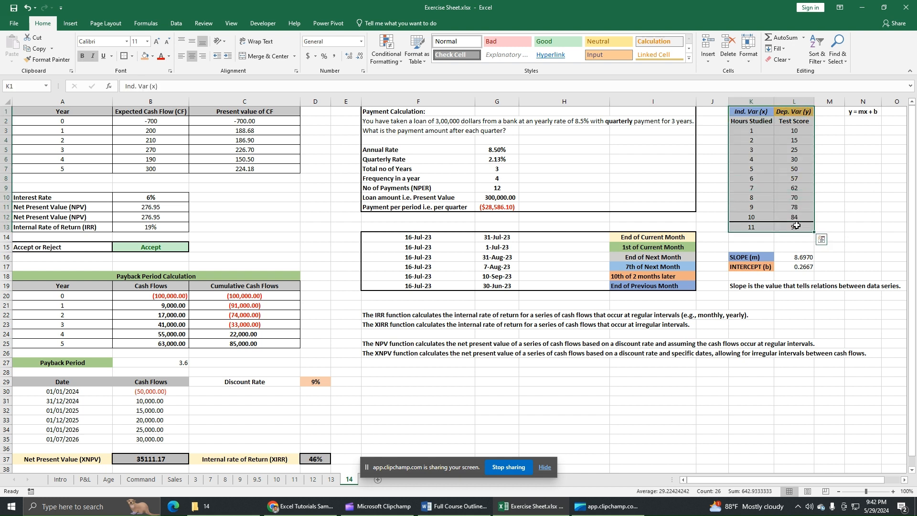
{"action": "left_click", "coordinate": [76, 24]}
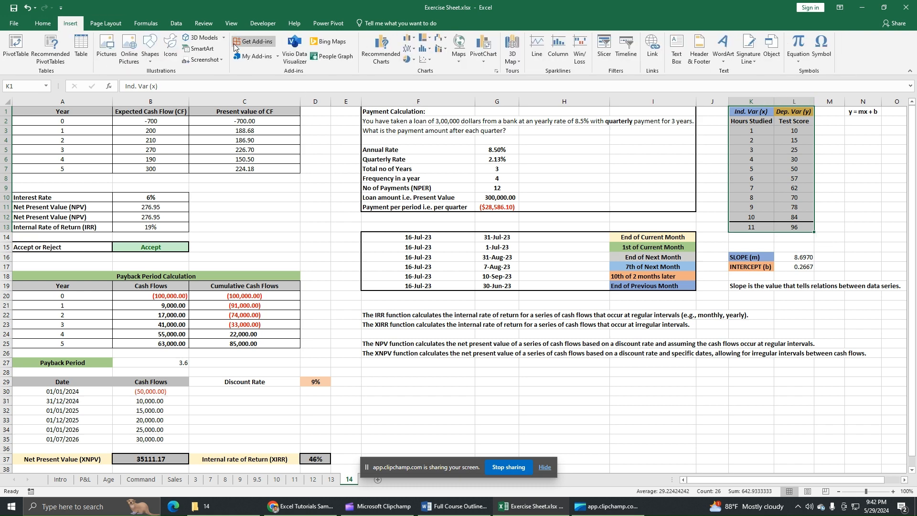
{"action": "left_click", "coordinate": [426, 59]}
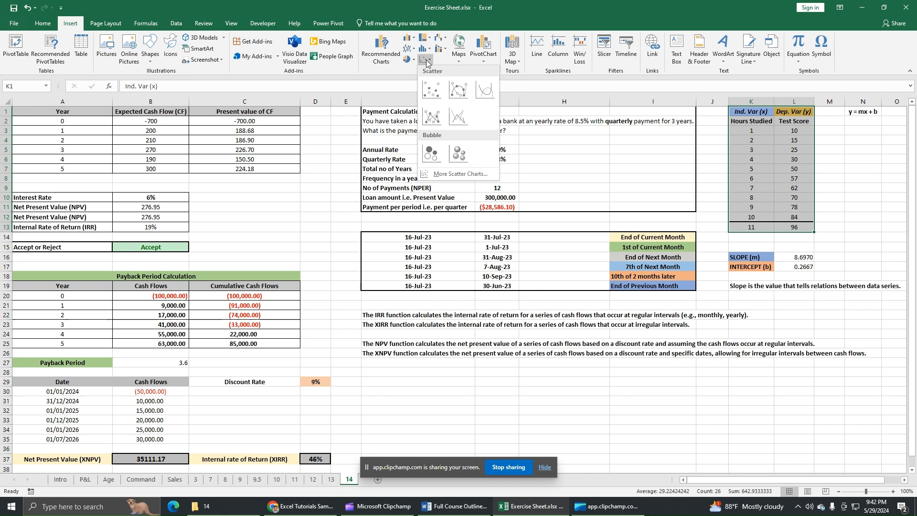
{"action": "left_click", "coordinate": [432, 91]}
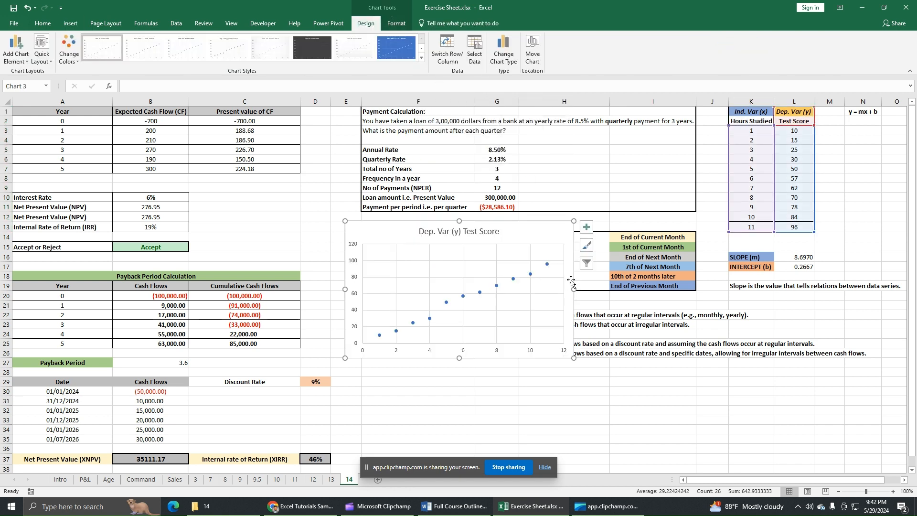
{"action": "left_click_drag", "start_coordinate": [521, 235], "coordinate": [522, 223]}
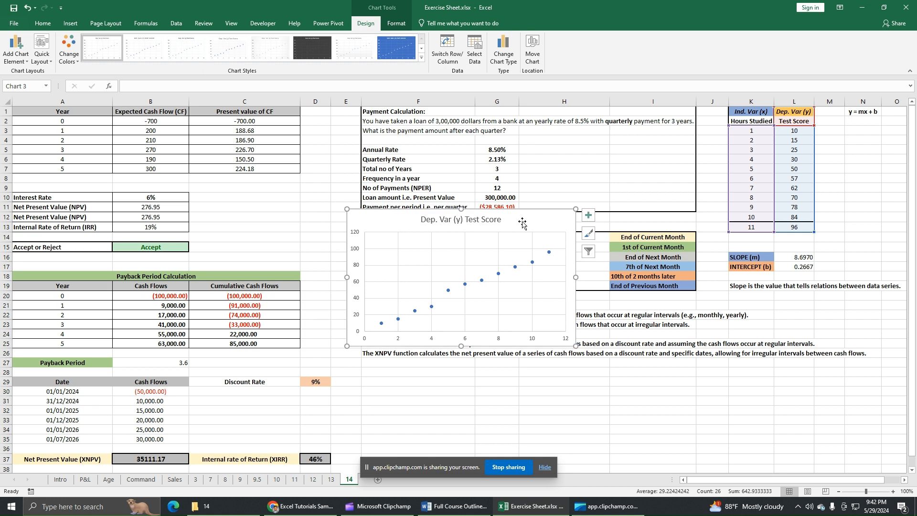
Step: Add axis titles to the scatter chart and name the horizontal axis "No of Hours"
{"action": "left_click", "coordinate": [589, 216]}
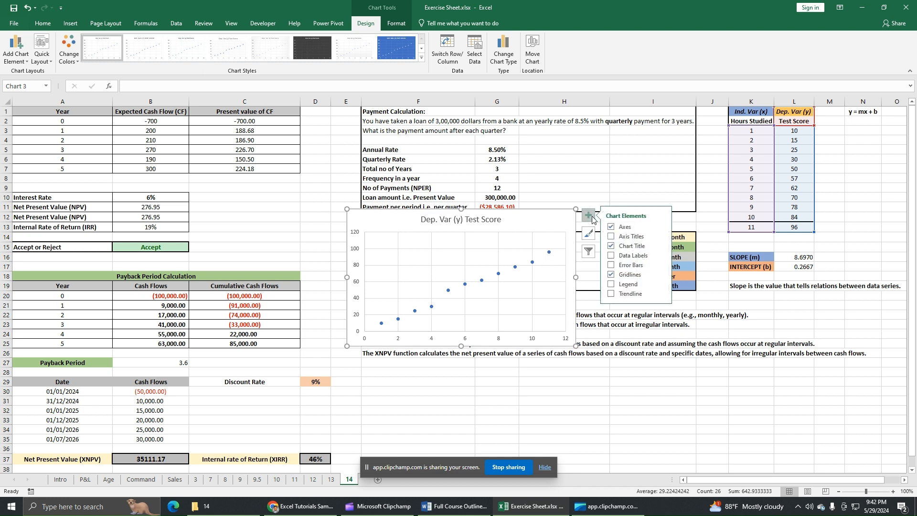
{"action": "left_click", "coordinate": [611, 236]}
{"action": "left_click", "coordinate": [479, 334]}
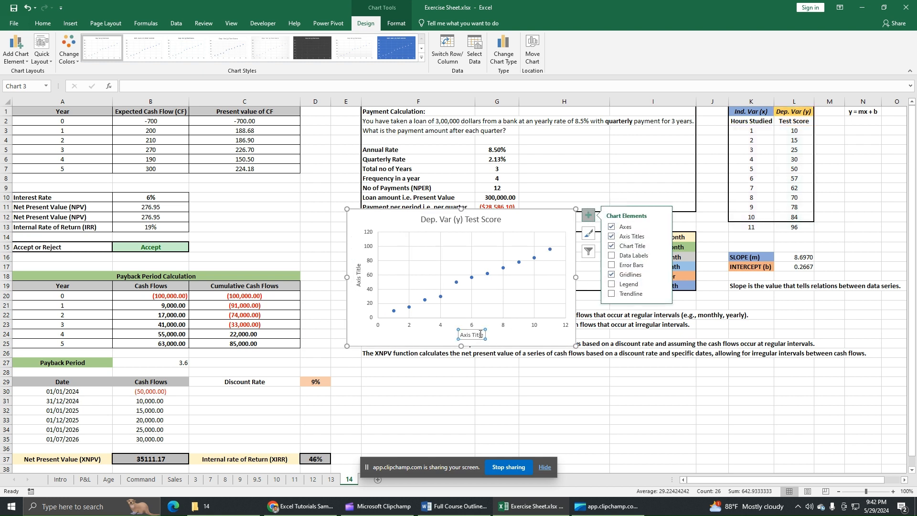
{"action": "triple_click", "coordinate": [484, 335]}
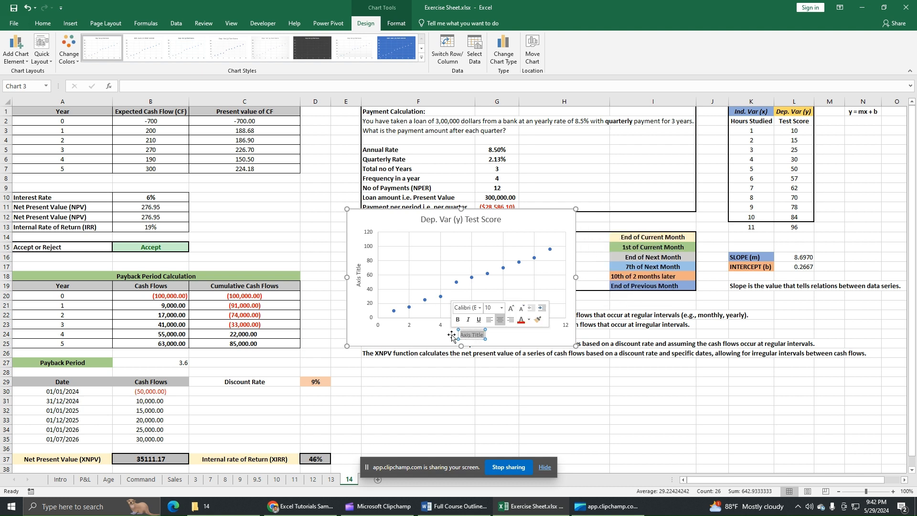
{"action": "type", "text": "No"}
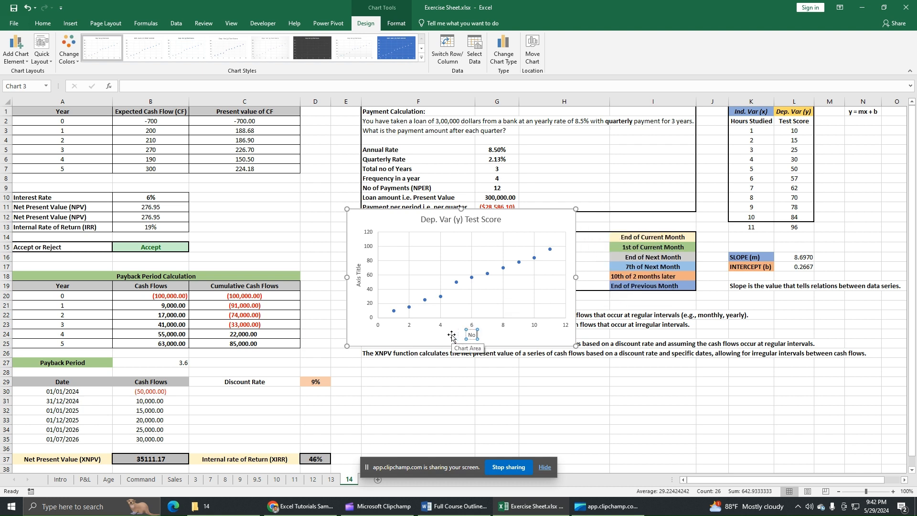
{"action": "type", "text": " of Hours"}
Step: Replace the scatter chart's vertical axis title with "Test Score"
{"action": "left_click", "coordinate": [362, 265]}
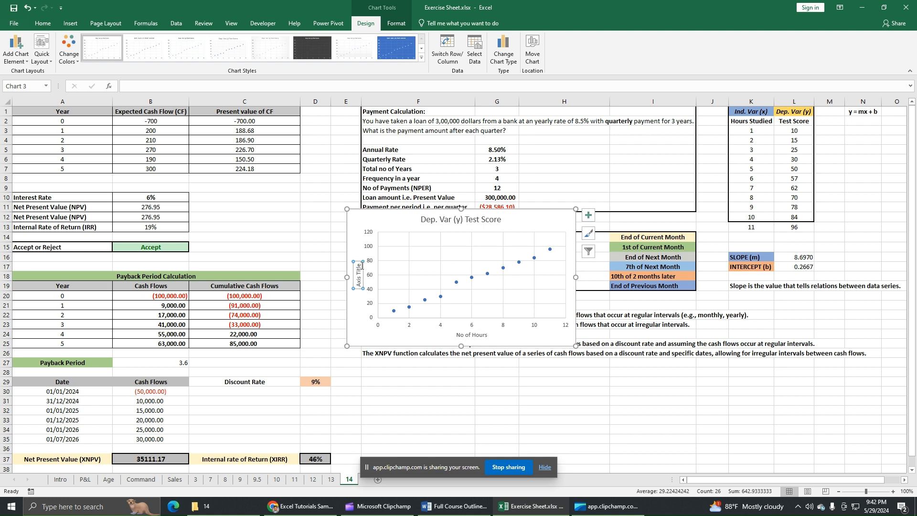
{"action": "left_click", "coordinate": [360, 266]}
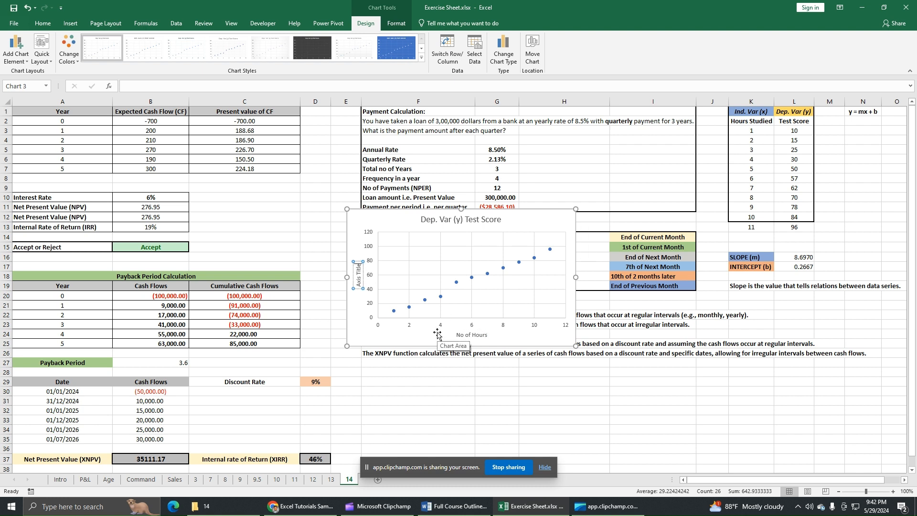
{"action": "key", "text": "BackSpace"}
{"action": "key", "text": "BackSpace"}
{"action": "key", "text": "BackSpace"}
{"action": "key", "text": "BackSpace"}
{"action": "key", "text": "BackSpace"}
{"action": "key", "text": "BackSpace"}
{"action": "key", "text": "BackSpace"}
{"action": "key", "text": "BackSpace"}
{"action": "key", "text": "BackSpace"}
{"action": "key", "text": "BackSpace"}
{"action": "type", "text": "Test Score"}
{"action": "left_click", "coordinate": [471, 278]}
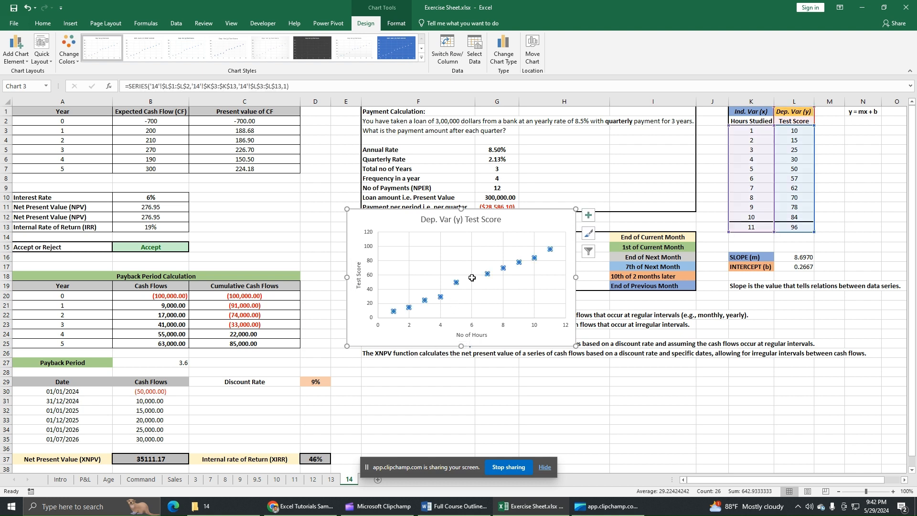
Step: Enlarge the scatter chart to span about columns E to J and rows 7 to 32
{"action": "left_click_drag", "start_coordinate": [575, 277], "coordinate": [595, 277]}
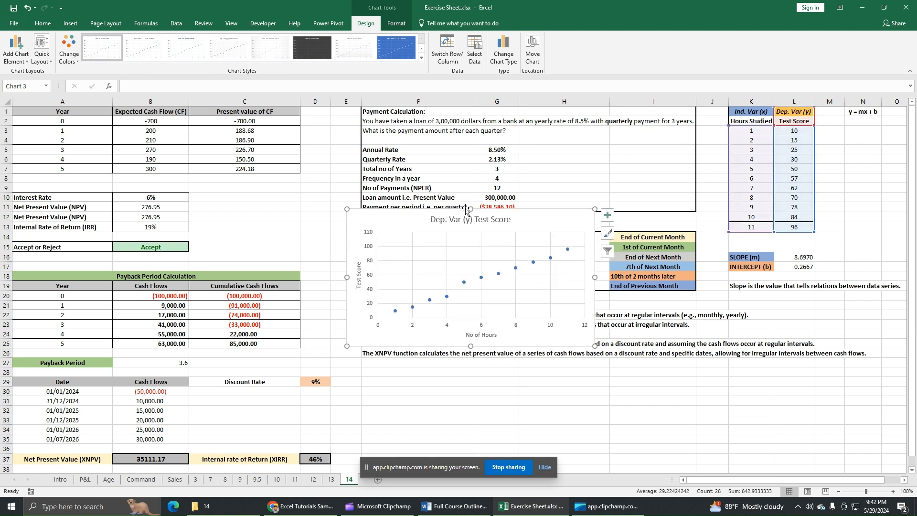
{"action": "left_click_drag", "start_coordinate": [471, 210], "coordinate": [472, 165]}
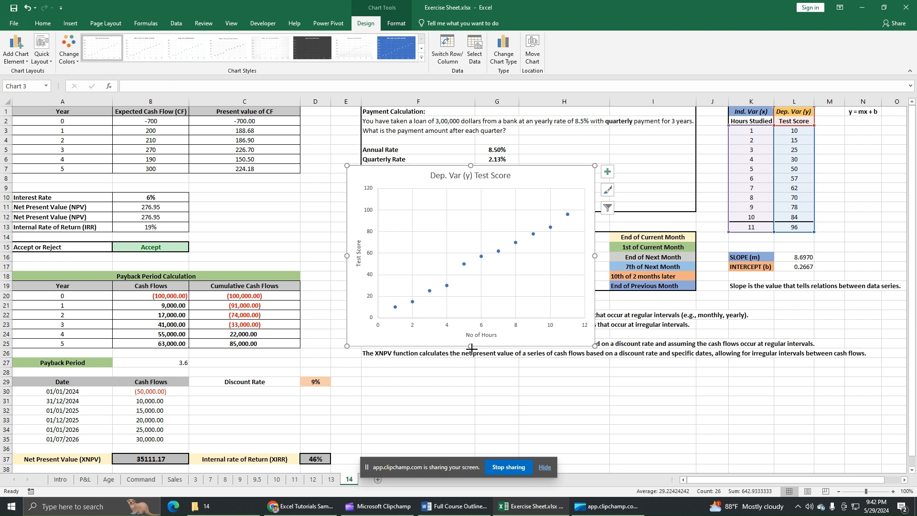
{"action": "left_click_drag", "start_coordinate": [471, 347], "coordinate": [471, 414]}
{"action": "left_click_drag", "start_coordinate": [594, 289], "coordinate": [724, 289]}
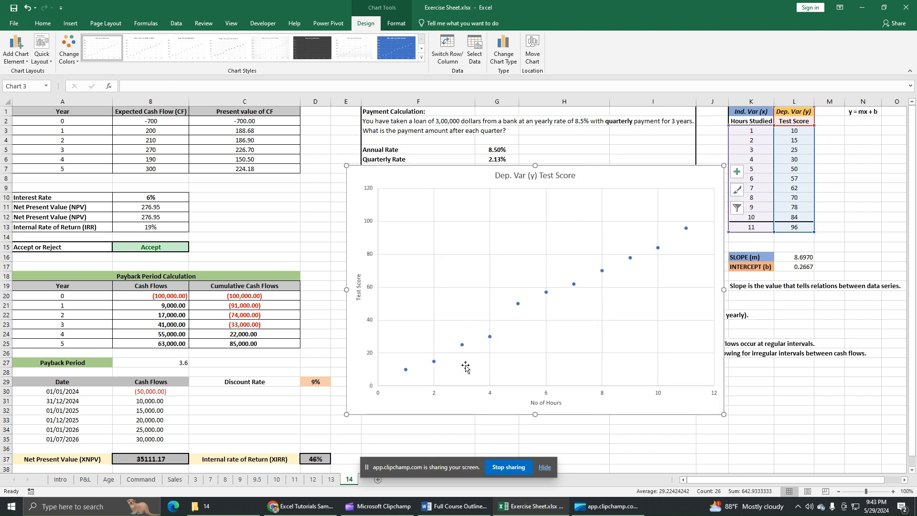
Step: Add a linear trendline to the test score data points and display its equation on the chart
{"action": "left_click", "coordinate": [518, 303]}
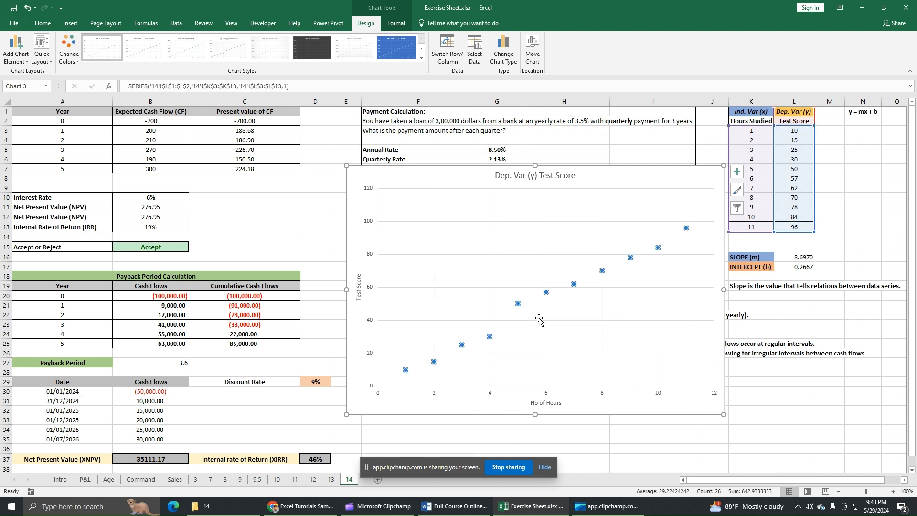
{"action": "right_click", "coordinate": [518, 304]}
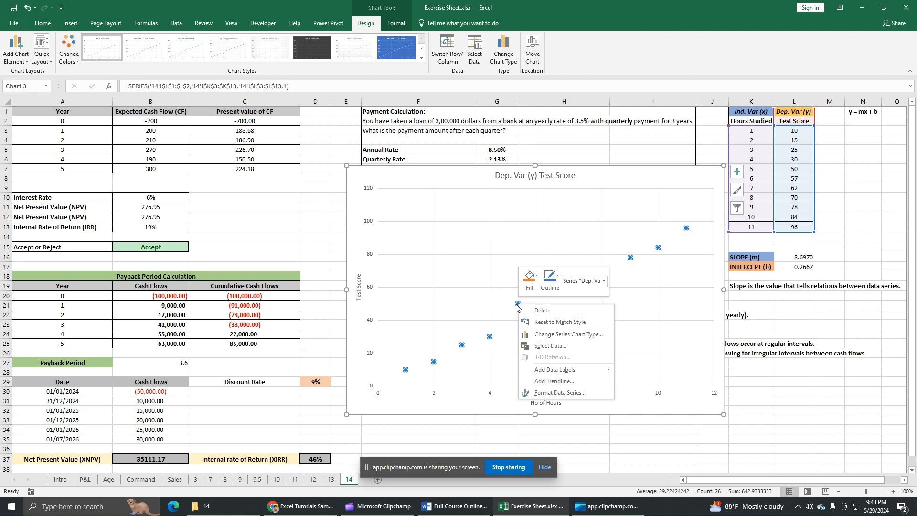
{"action": "left_click", "coordinate": [555, 382]}
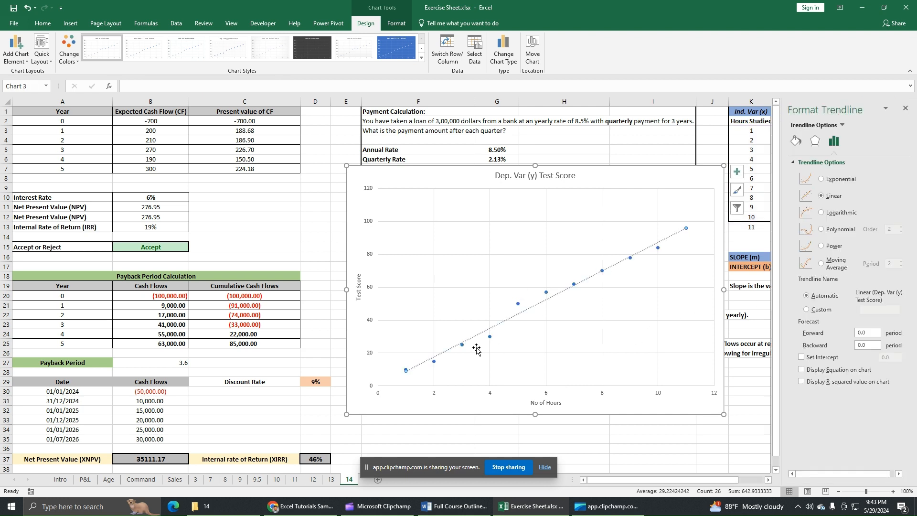
{"action": "left_click", "coordinate": [803, 371]}
{"action": "left_click", "coordinate": [906, 109]}
Step: Format the trendline equation label as bold at size 14 and shift it left, clear of the data points
{"action": "left_click", "coordinate": [662, 228]}
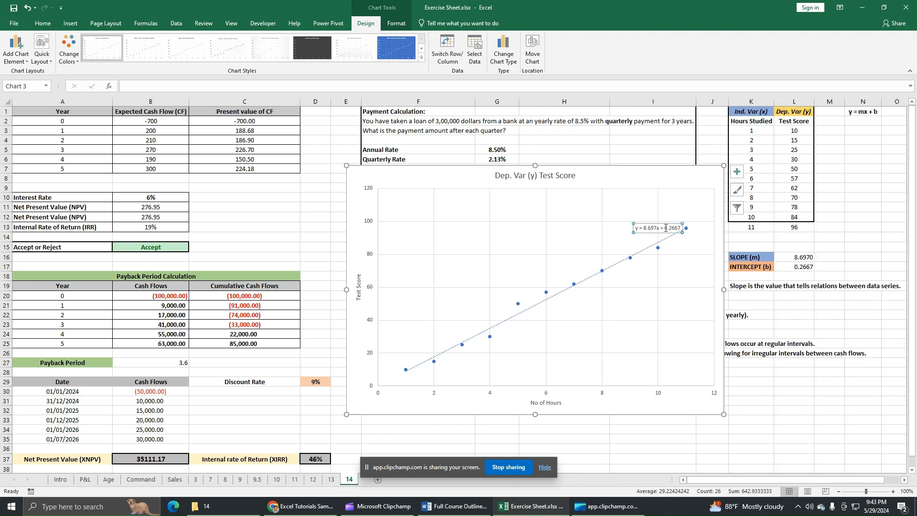
{"action": "double_click", "coordinate": [661, 228]}
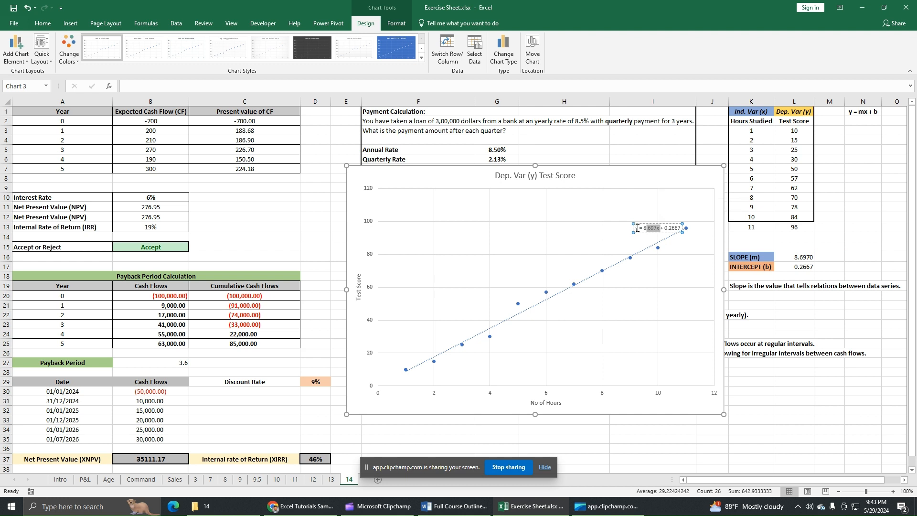
{"action": "left_click", "coordinate": [651, 230]}
{"action": "triple_click", "coordinate": [653, 227]}
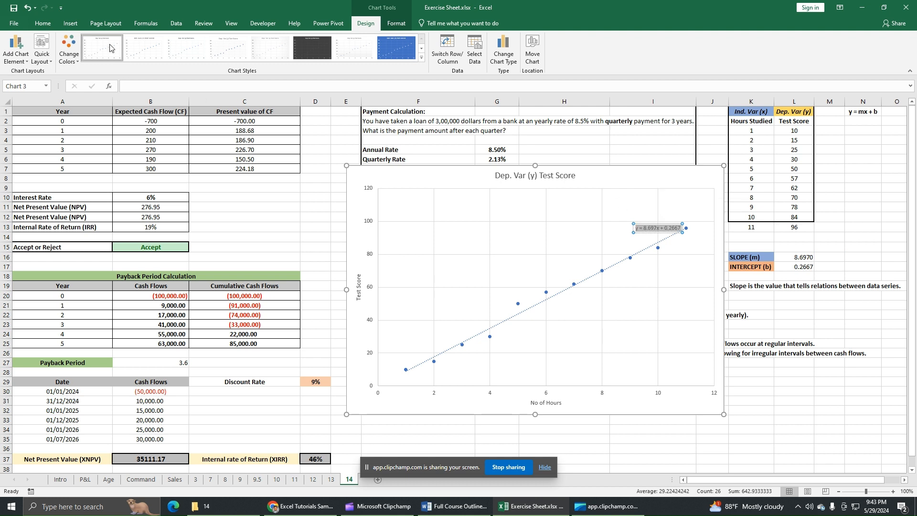
{"action": "left_click", "coordinate": [43, 23]}
{"action": "left_click", "coordinate": [157, 41]}
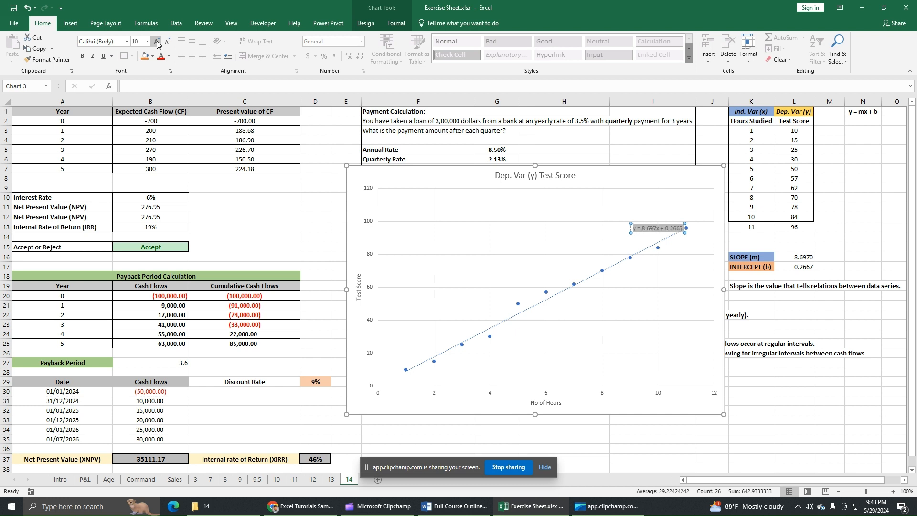
{"action": "left_click", "coordinate": [156, 41]}
{"action": "left_click", "coordinate": [82, 56]}
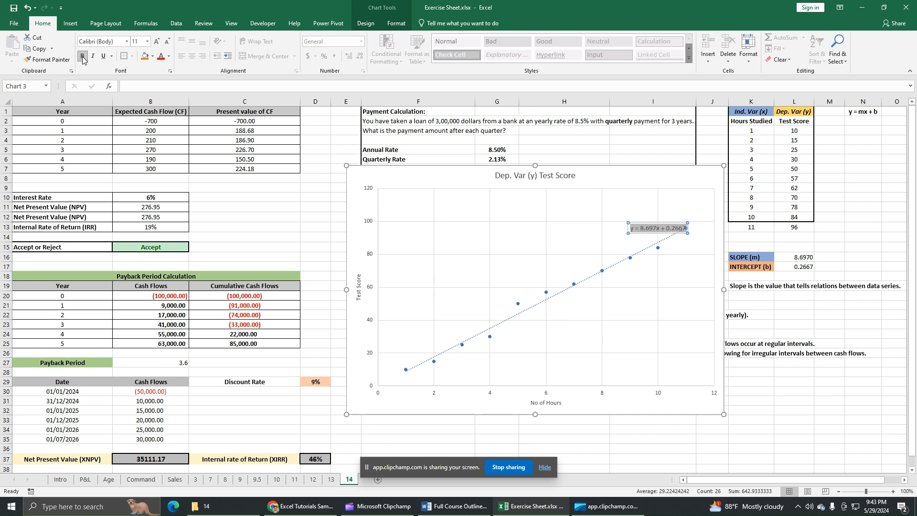
{"action": "left_click", "coordinate": [156, 41]}
{"action": "left_click", "coordinate": [156, 41]}
{"action": "left_click", "coordinate": [157, 41]}
{"action": "left_click", "coordinate": [156, 41]}
{"action": "left_click", "coordinate": [157, 41]}
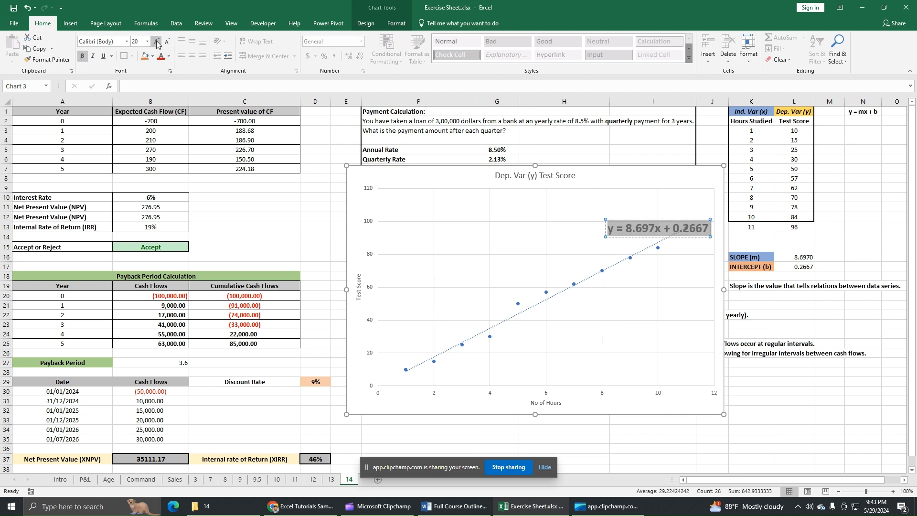
{"action": "left_click", "coordinate": [166, 41]}
{"action": "left_click", "coordinate": [167, 41]}
{"action": "left_click", "coordinate": [167, 41]}
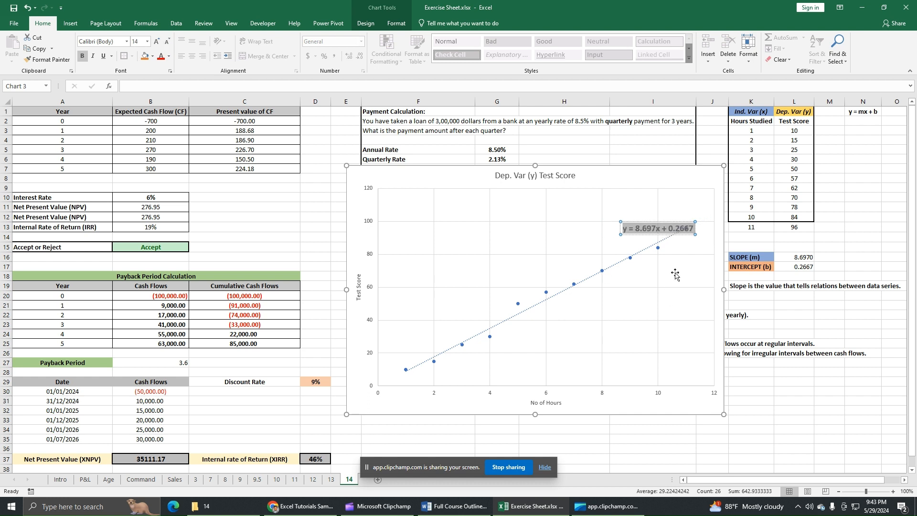
{"action": "left_click_drag", "start_coordinate": [677, 235], "coordinate": [636, 235]}
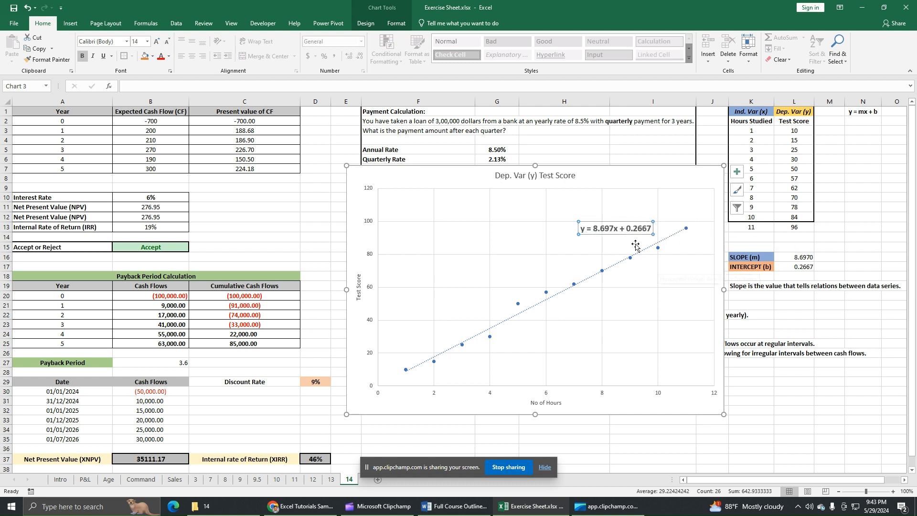